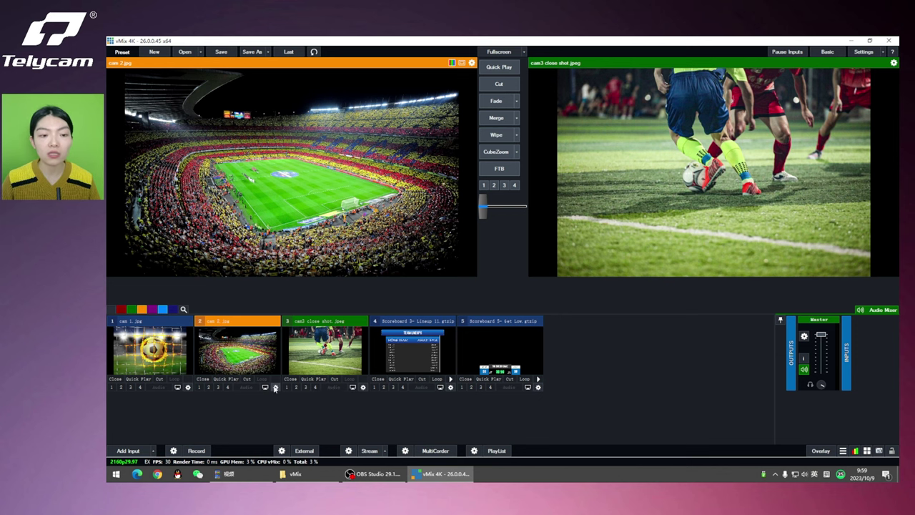
- Add a cam 2 trigger: OnTransitionIn runs OverlayInput1In with input 4 Scoreboard 3- Lineup 11
left_click(275, 387)
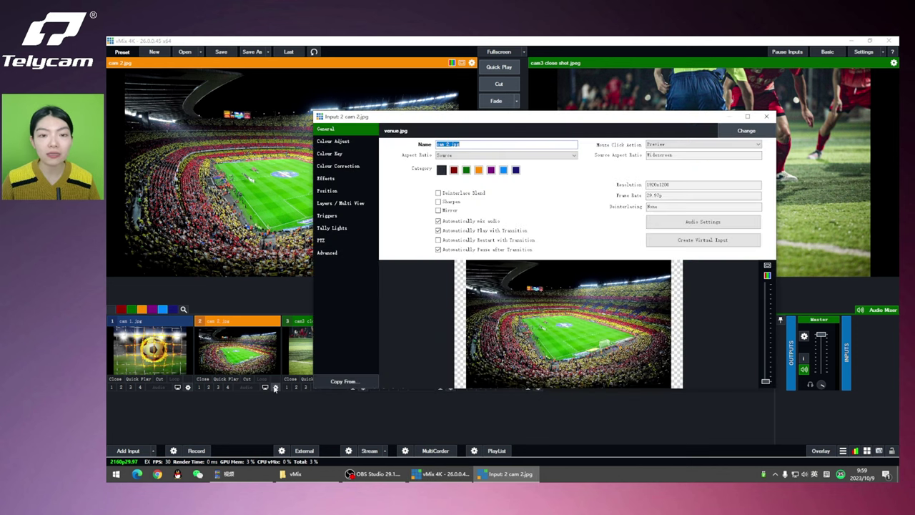
left_click(329, 216)
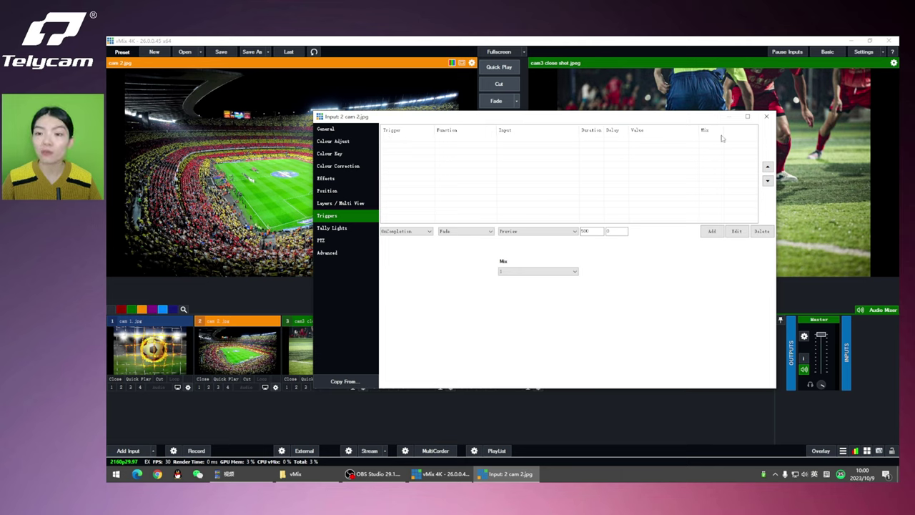
left_click(412, 231)
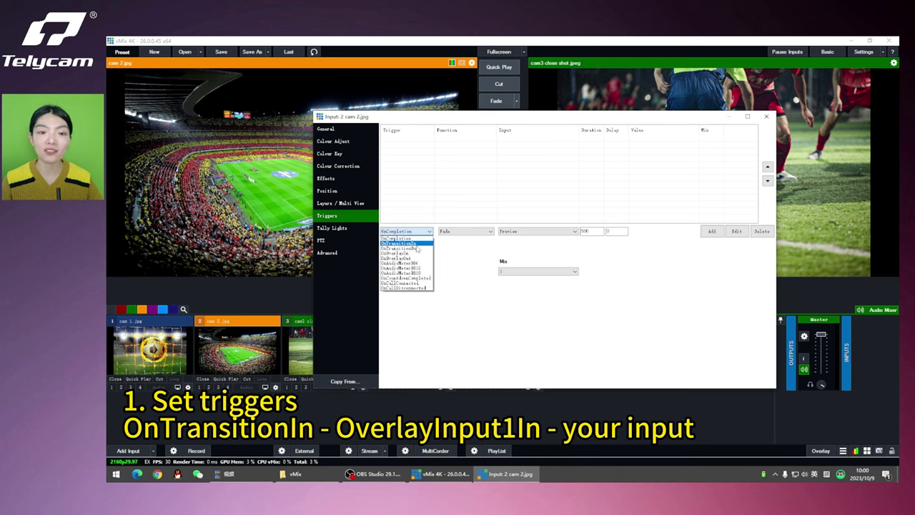
left_click(417, 244)
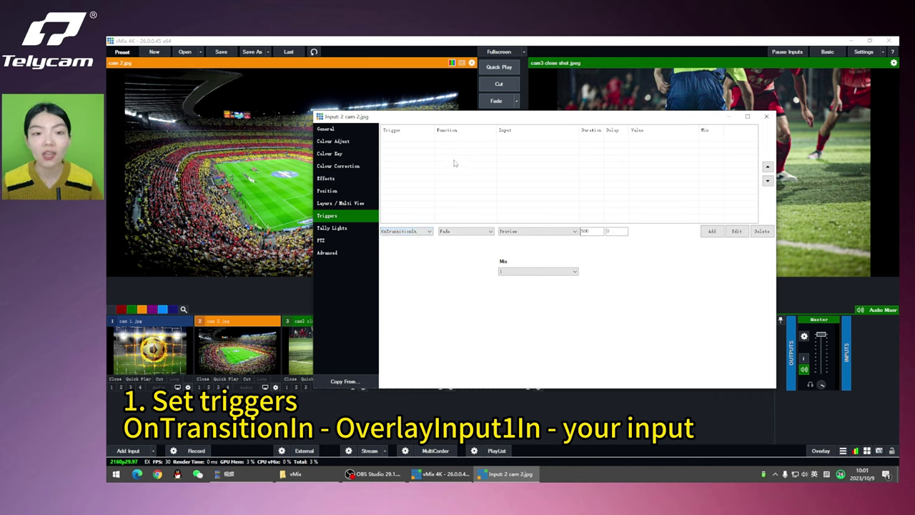
left_click(461, 232)
left_click(458, 343)
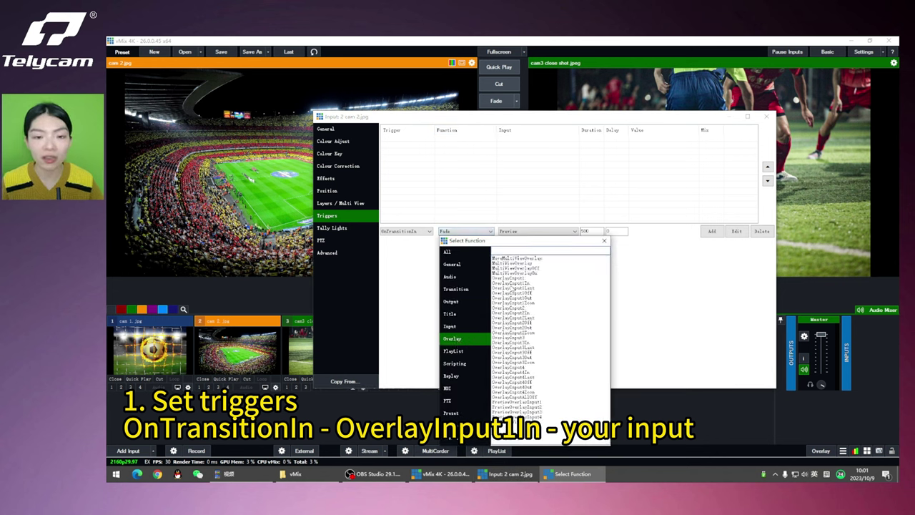
double_click(524, 284)
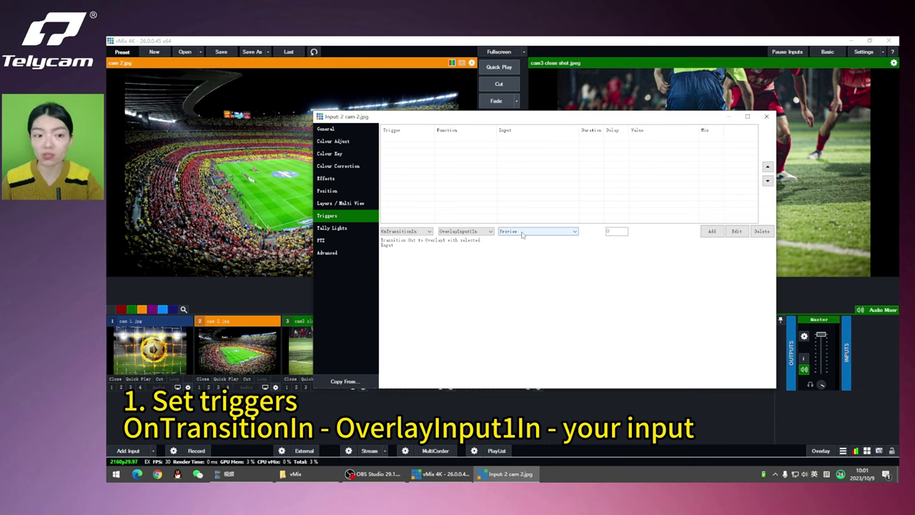
left_click(528, 231)
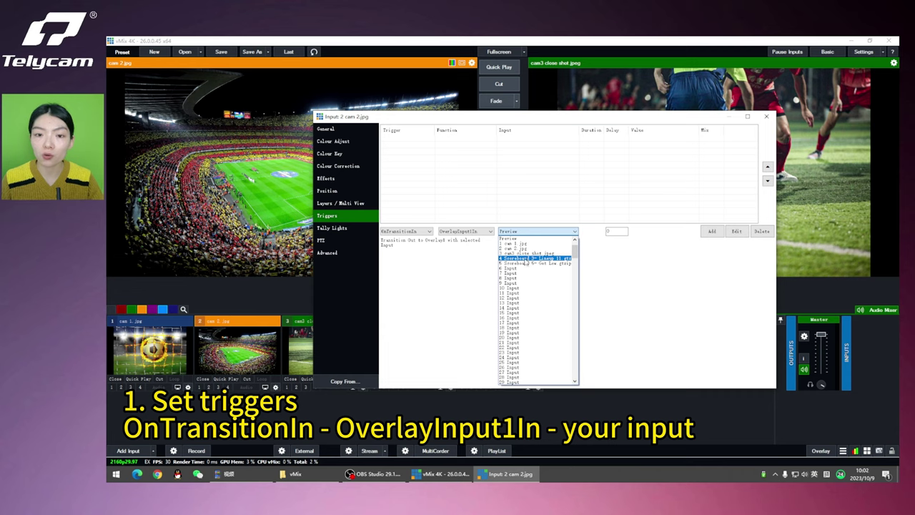
left_click(526, 259)
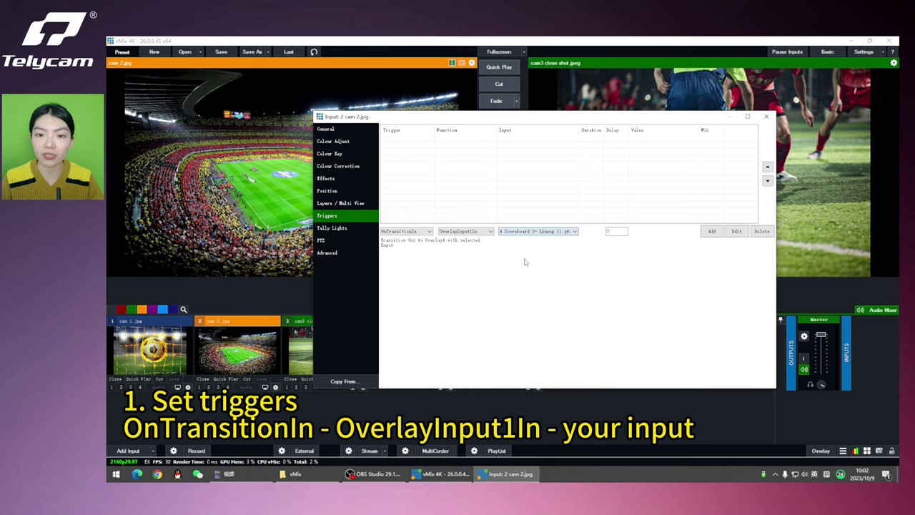
left_click(711, 231)
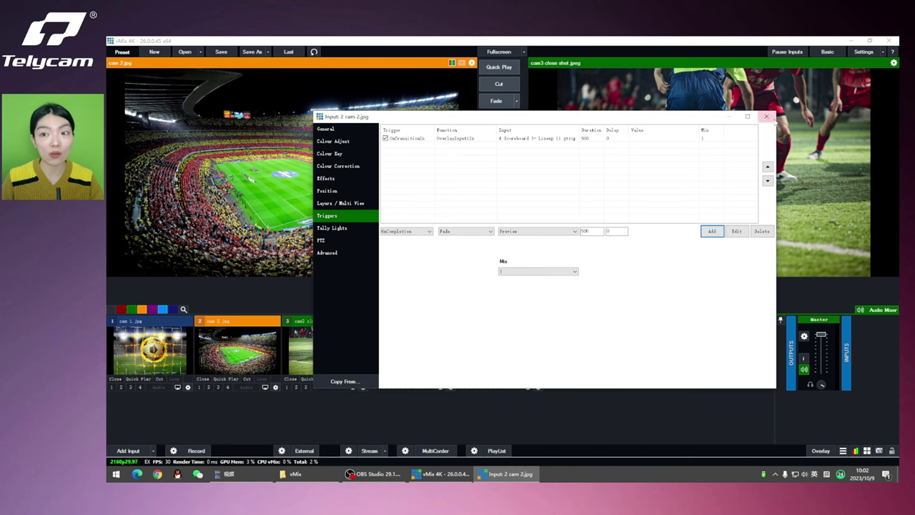
- Close cam 2's settings, cut cam 2 live to show Team Lineups, then cut back to cam3 close shot
left_click(767, 116)
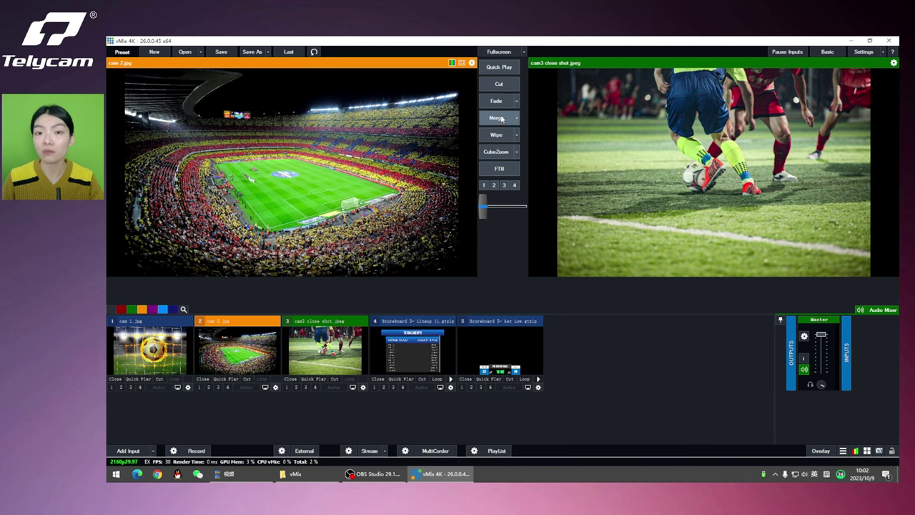
left_click(499, 84)
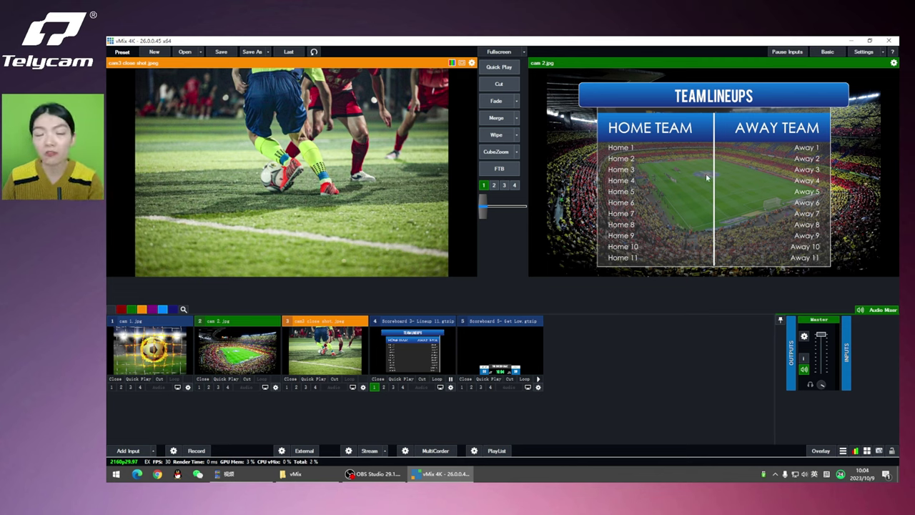
left_click(338, 380)
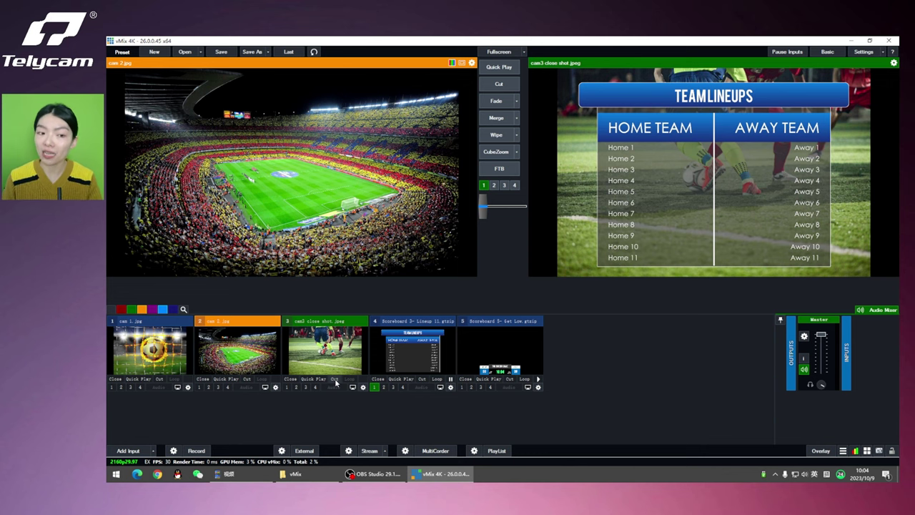
- Add a cam 2 OnTransitionOut trigger running OverlayInput1Out and close the input settings
left_click(275, 387)
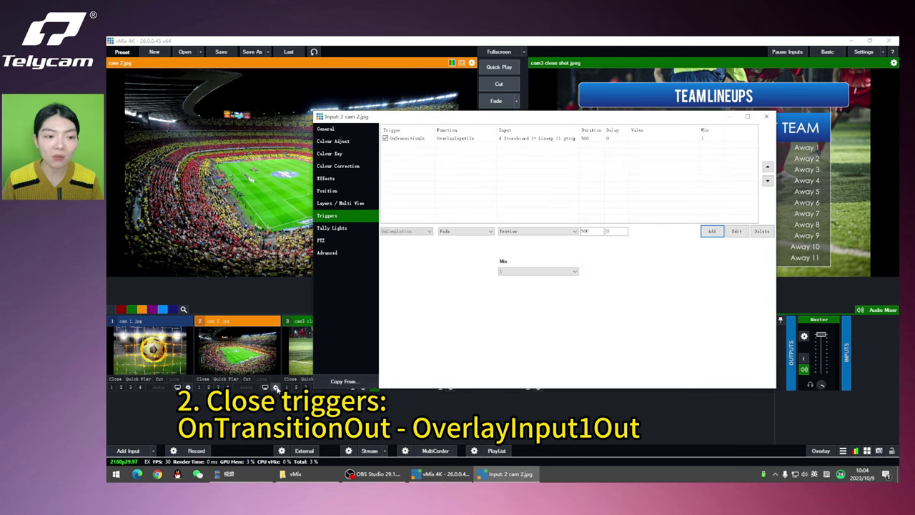
left_click(413, 232)
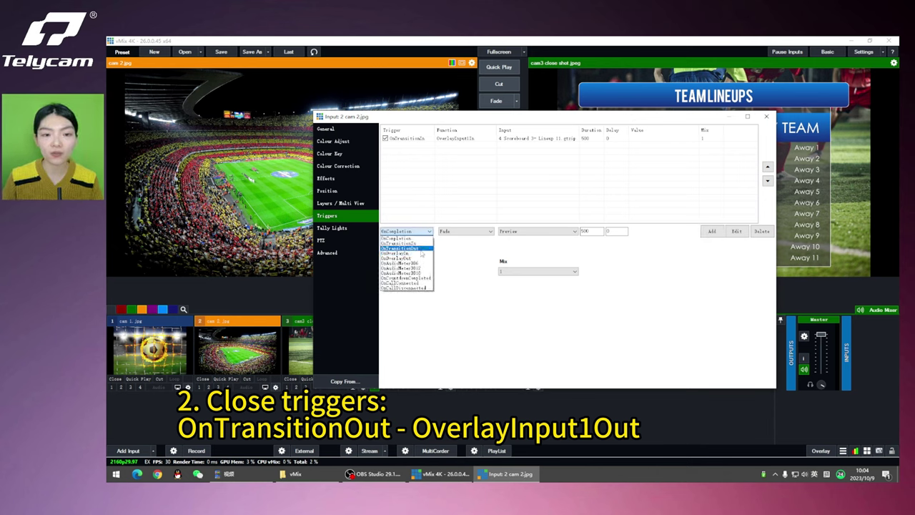
left_click(420, 249)
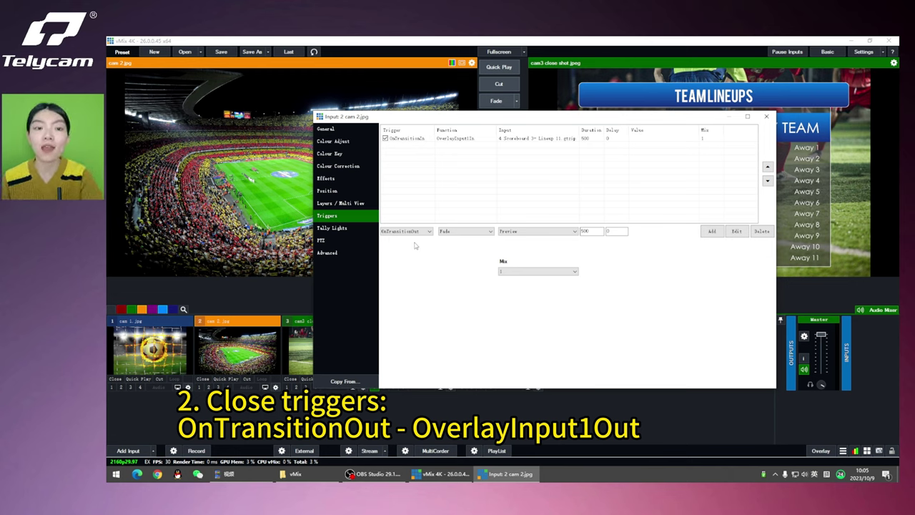
left_click(460, 231)
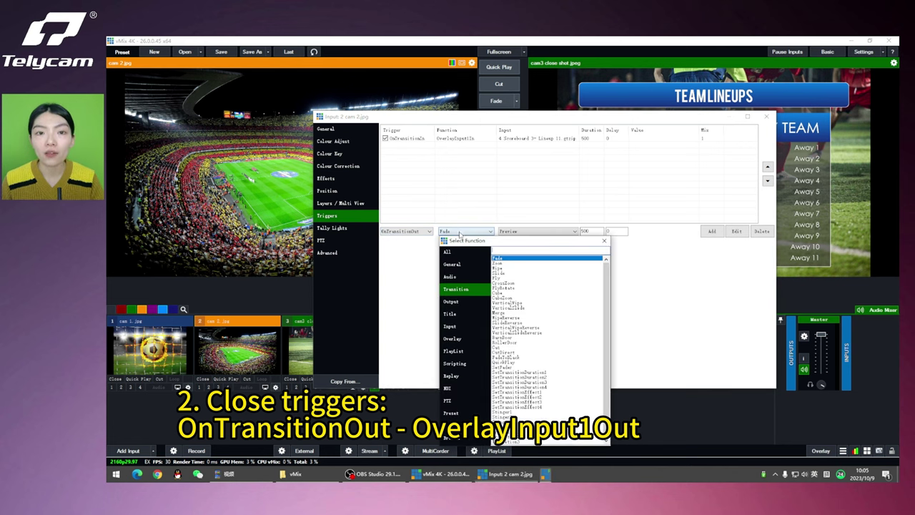
left_click(462, 340)
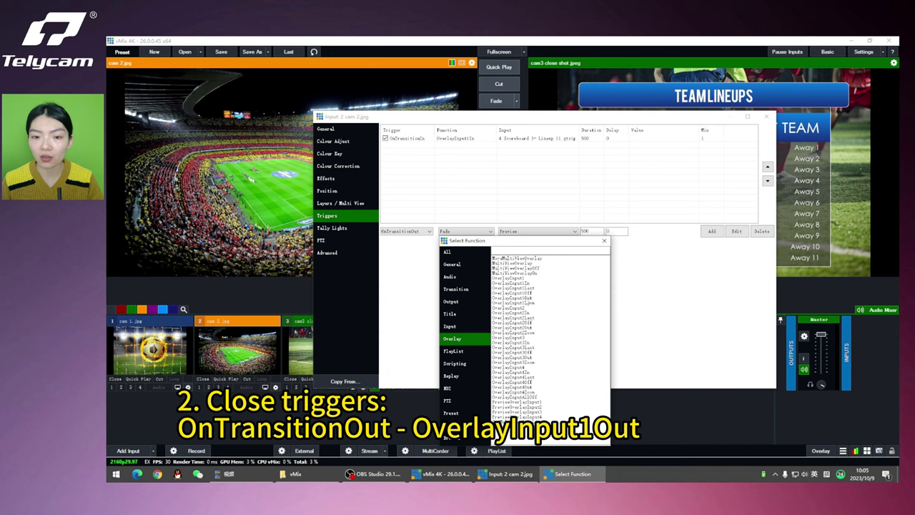
double_click(513, 299)
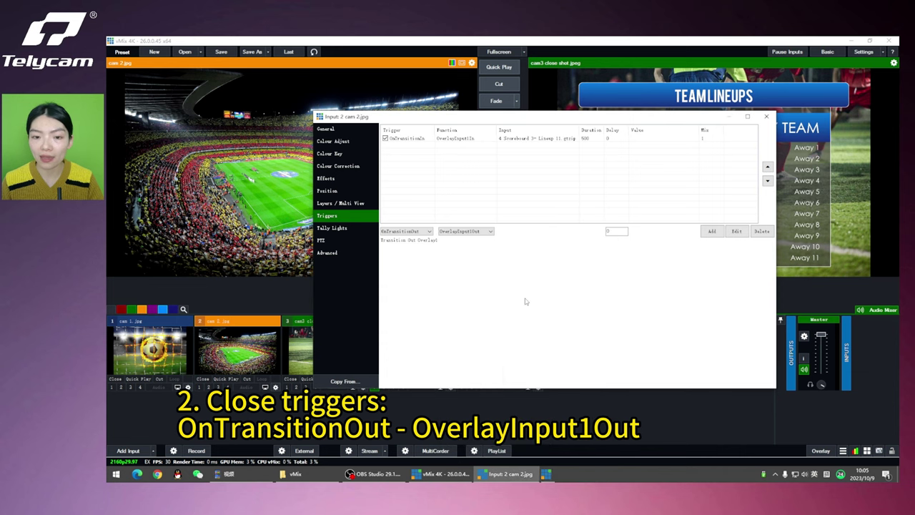
left_click(712, 231)
key("Escape")
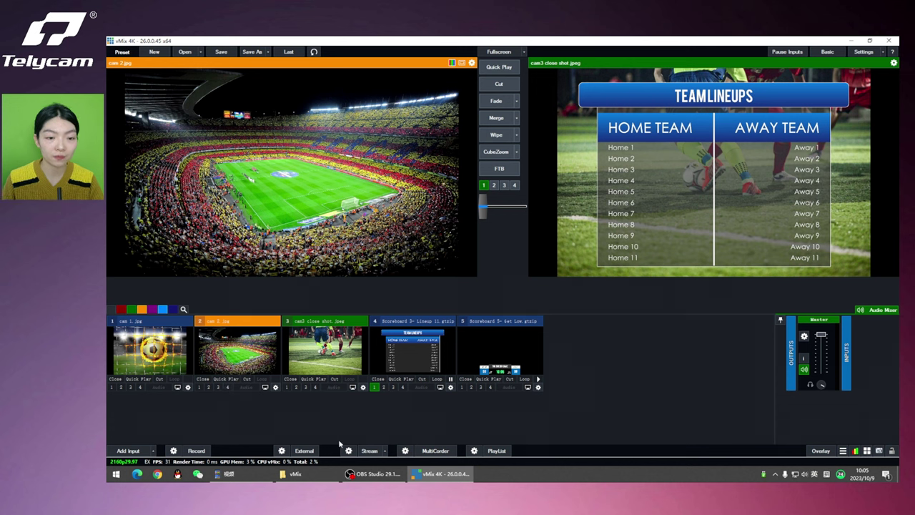
- Clear the Team Lineups overlay, retest cam 2 and cam3 cuts, and preview Scoreboard 5- Get Low
left_click(373, 387)
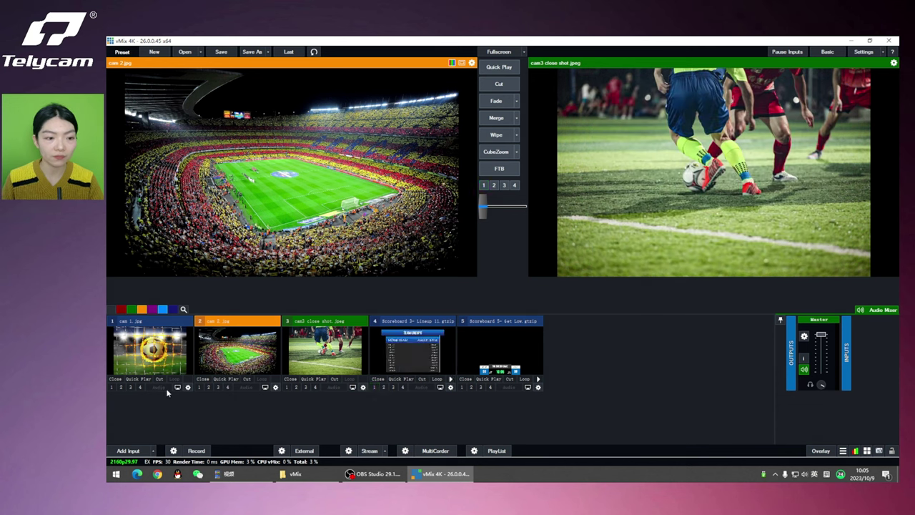
left_click(246, 379)
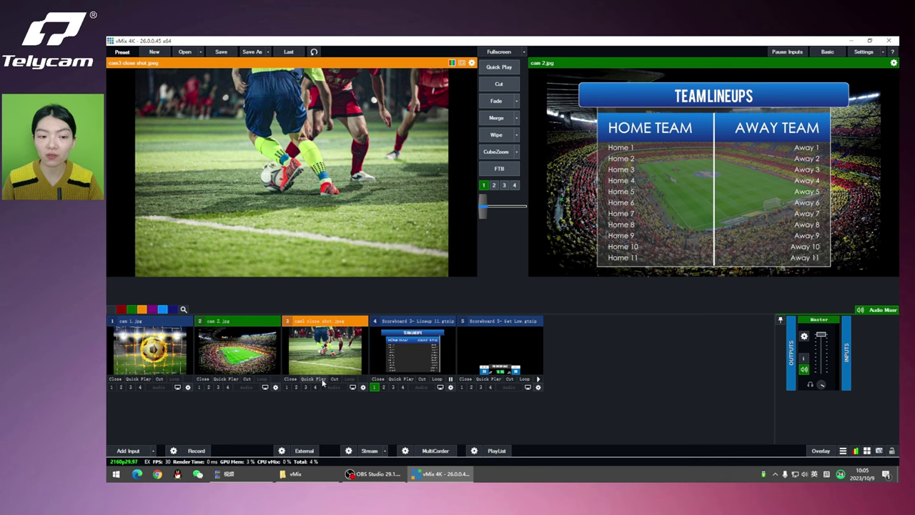
left_click(334, 380)
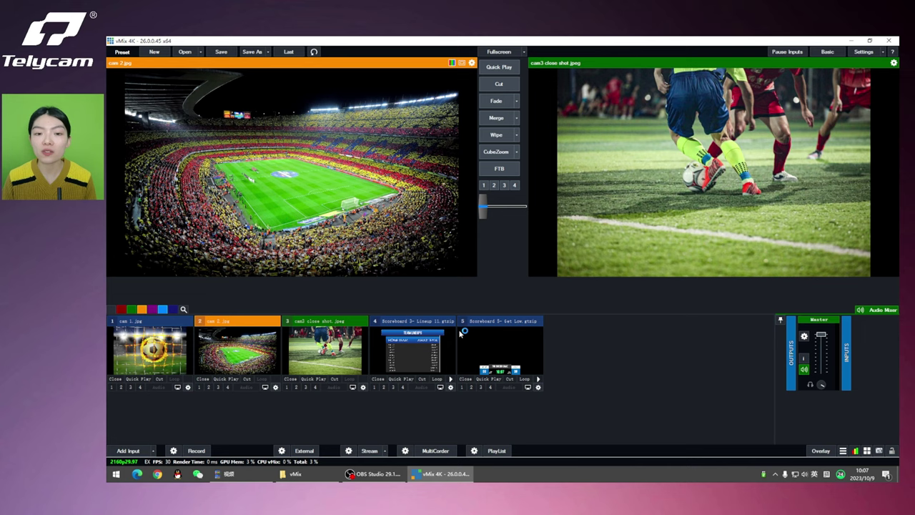
left_click(511, 329)
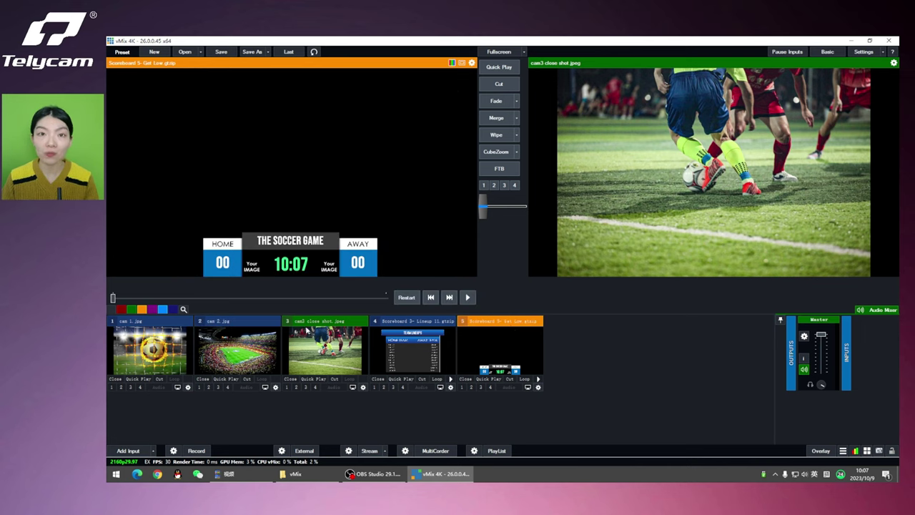
- Add a cam3 OnTransitionIn trigger running OverlayInput1In with Scoreboard 5- Get Low
left_click(364, 387)
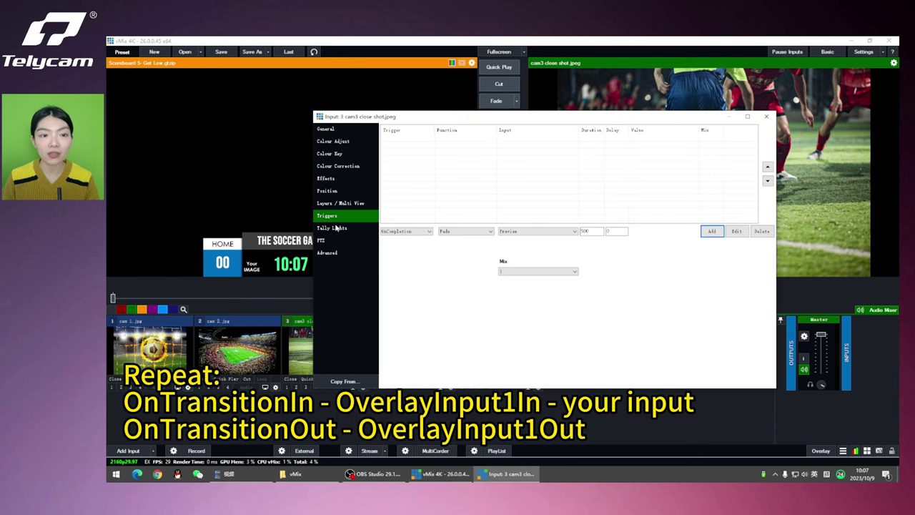
left_click(412, 231)
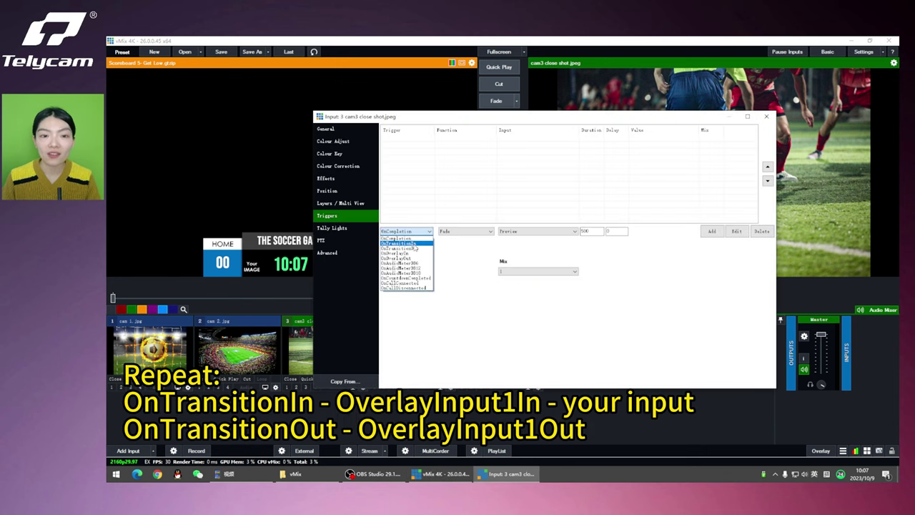
left_click(413, 247)
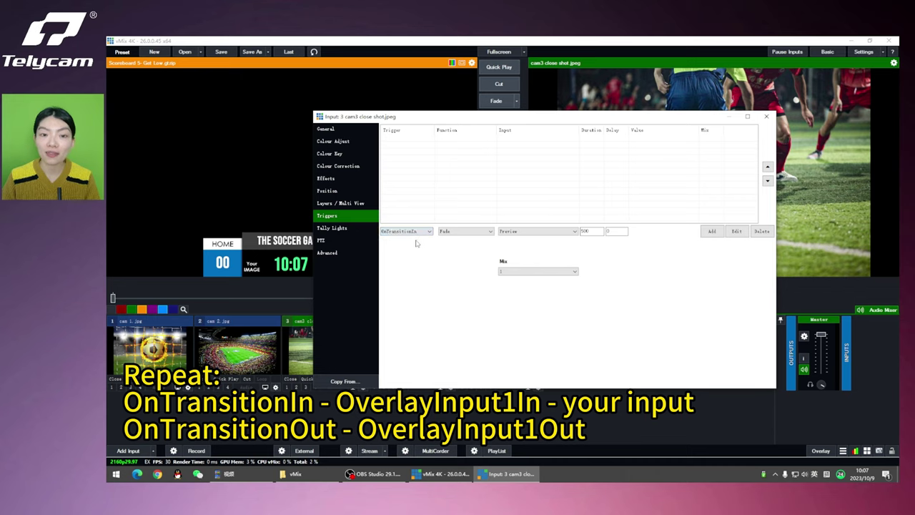
left_click(471, 231)
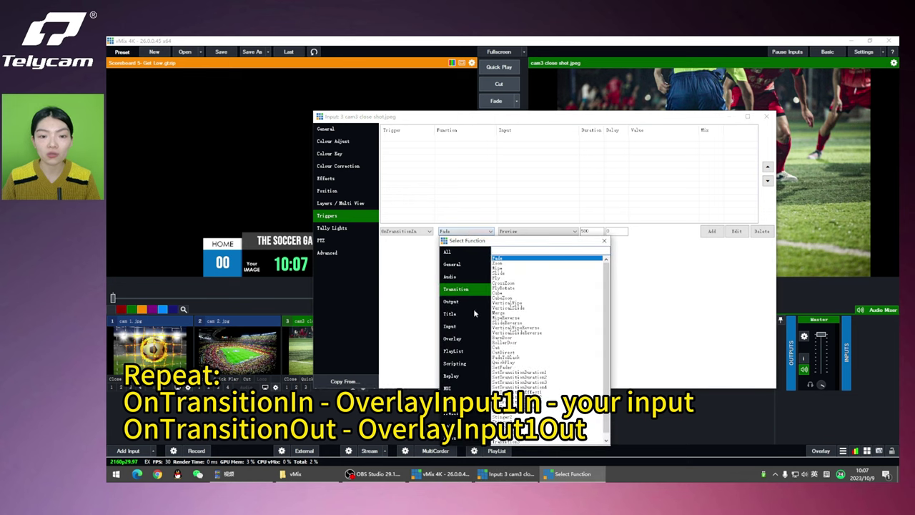
left_click(472, 340)
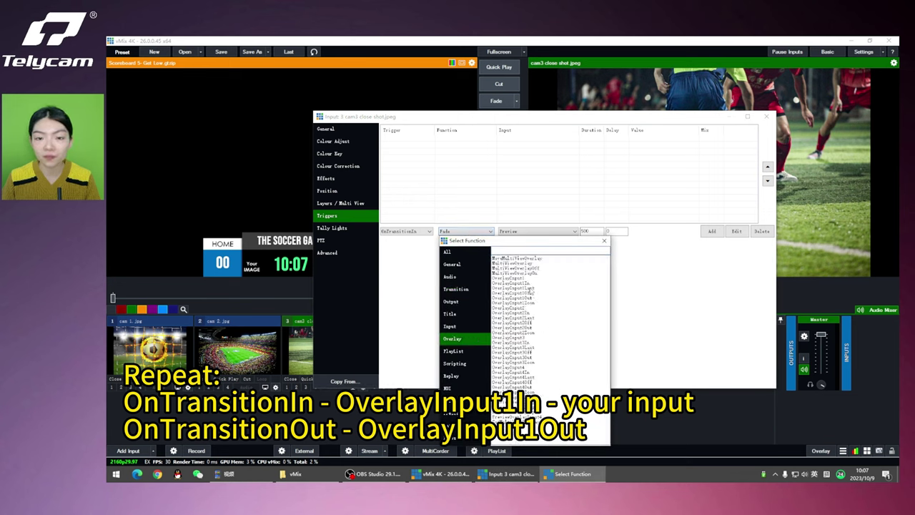
double_click(527, 284)
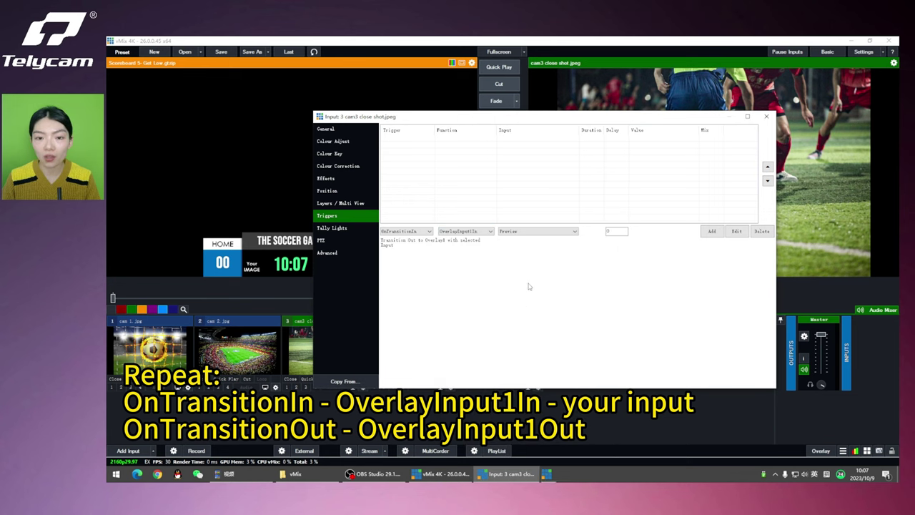
left_click(520, 233)
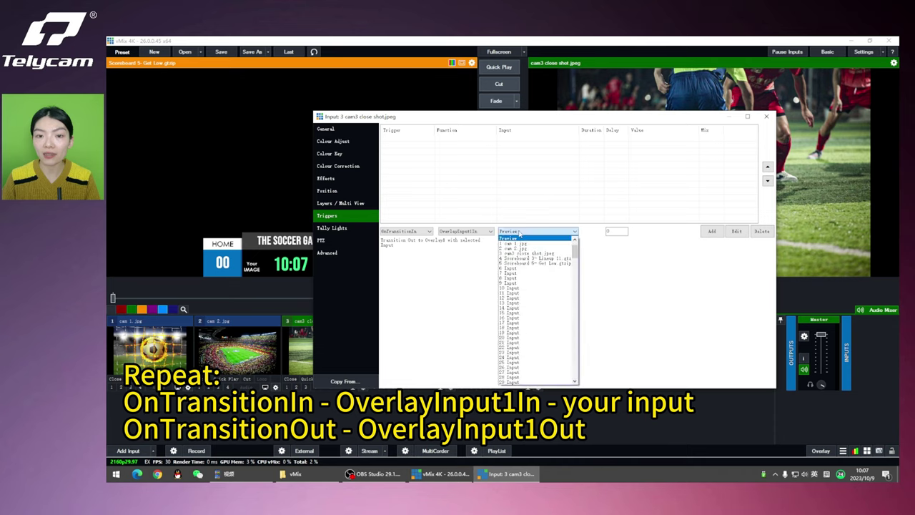
left_click(548, 264)
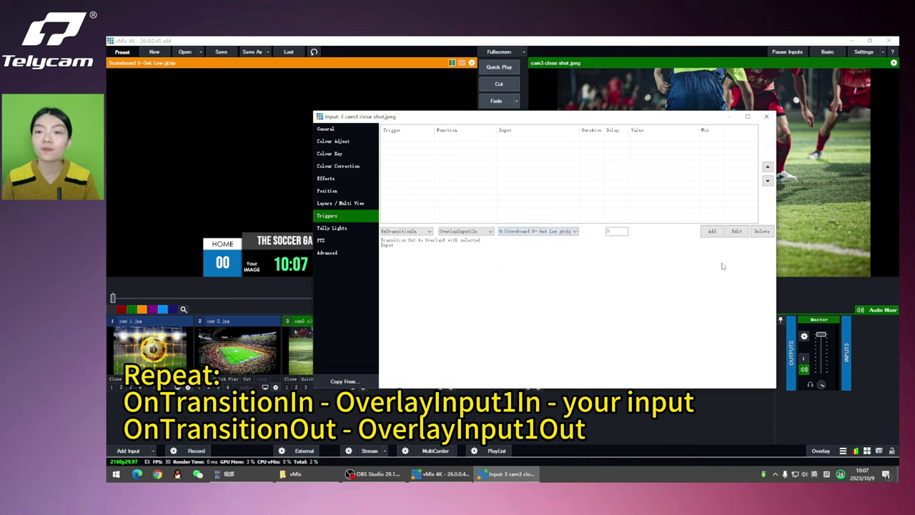
left_click(714, 232)
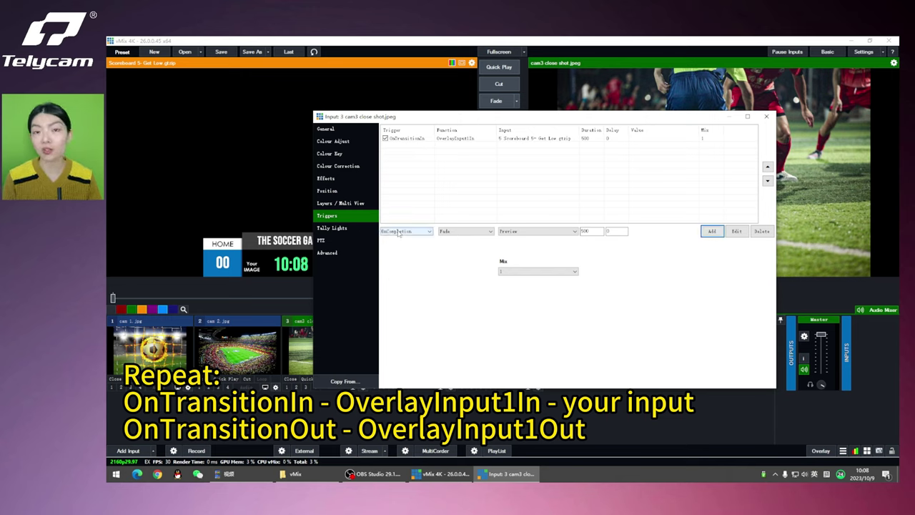
- Add a cam3 OnTransitionOut trigger running OverlayInput1Out
left_click(398, 233)
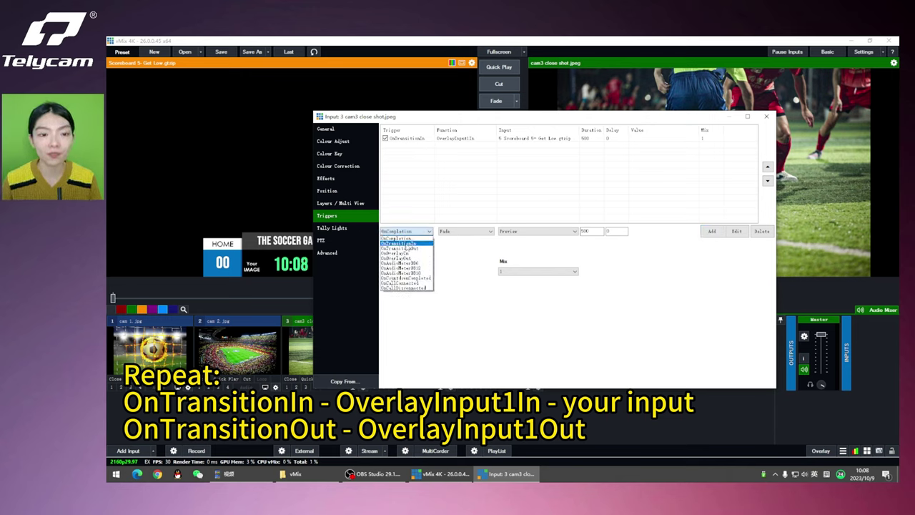
left_click(406, 252)
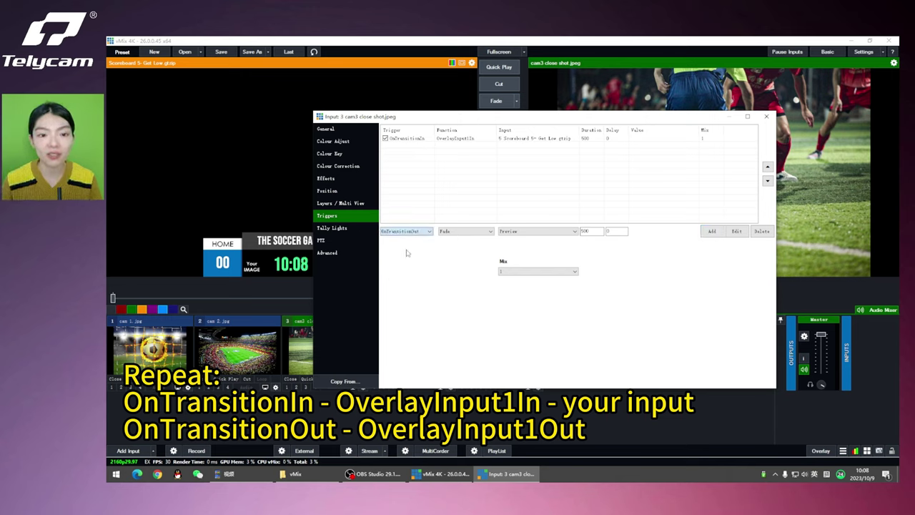
left_click(463, 233)
left_click(460, 341)
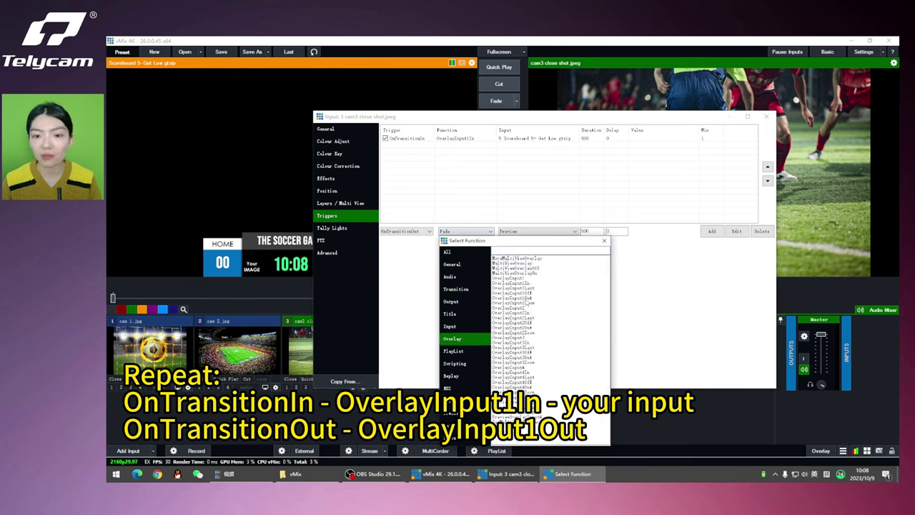
double_click(536, 299)
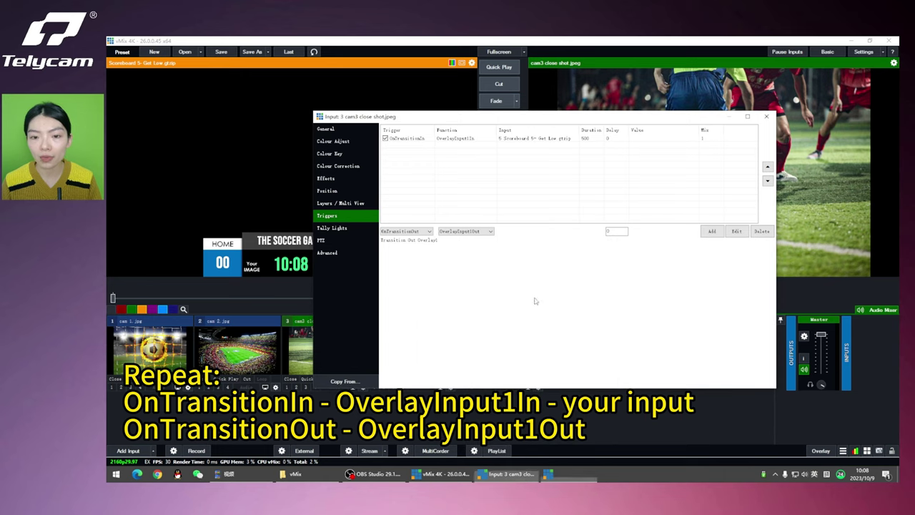
left_click(713, 232)
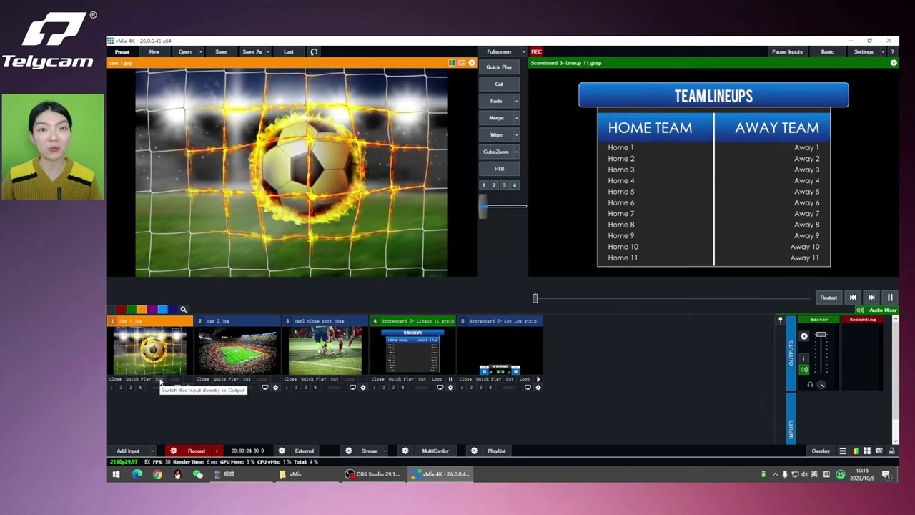
- Cut through cam 1, cam 2, cam 1, cam3, cam 2 and cam 1 to verify both overlay triggers
left_click(160, 379)
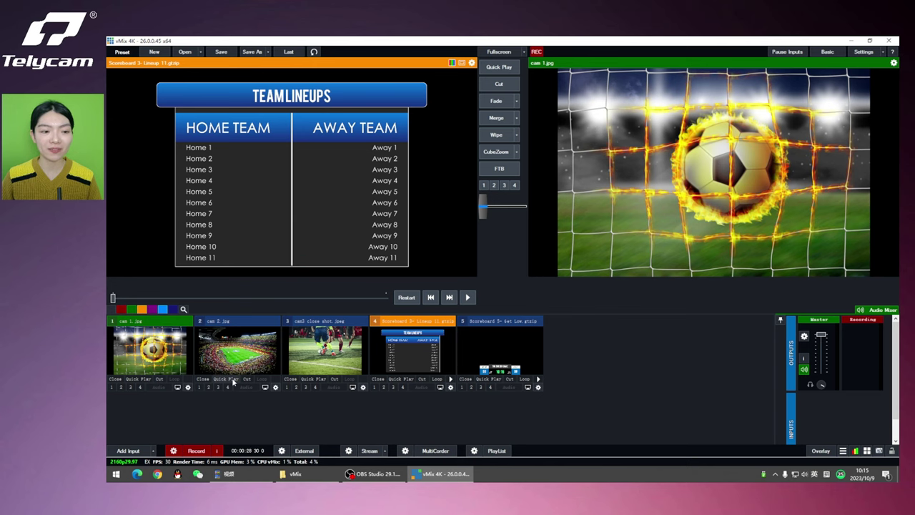
left_click(246, 379)
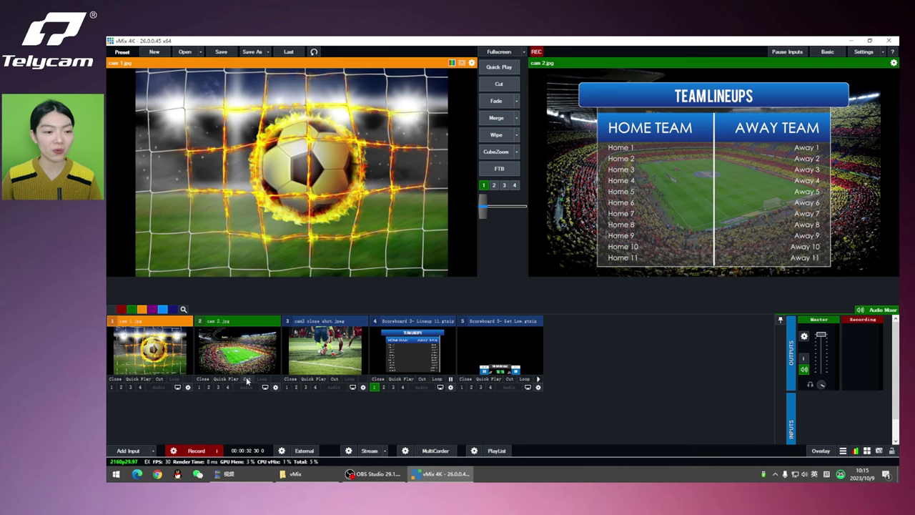
left_click(160, 379)
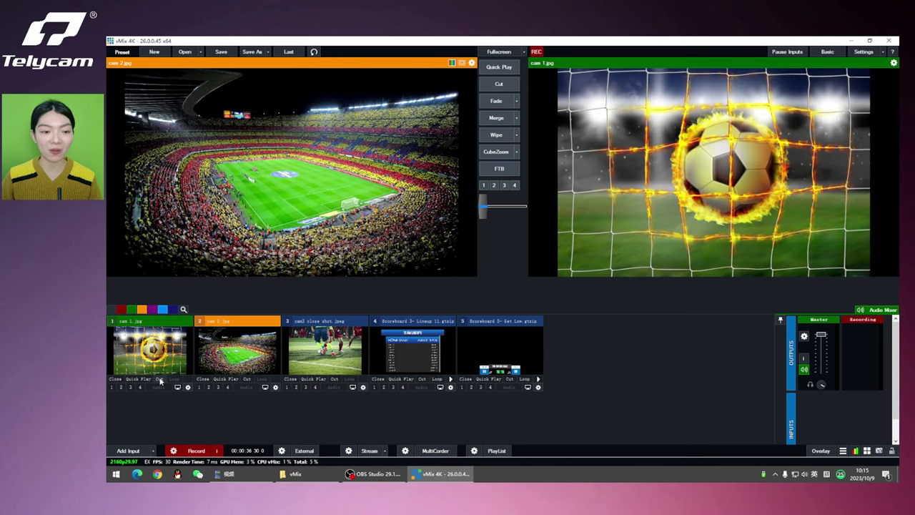
left_click(333, 379)
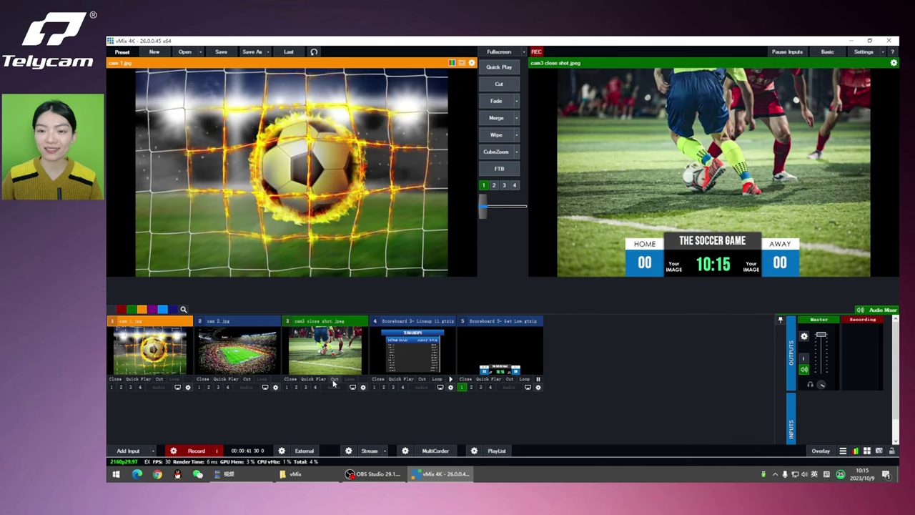
left_click(246, 380)
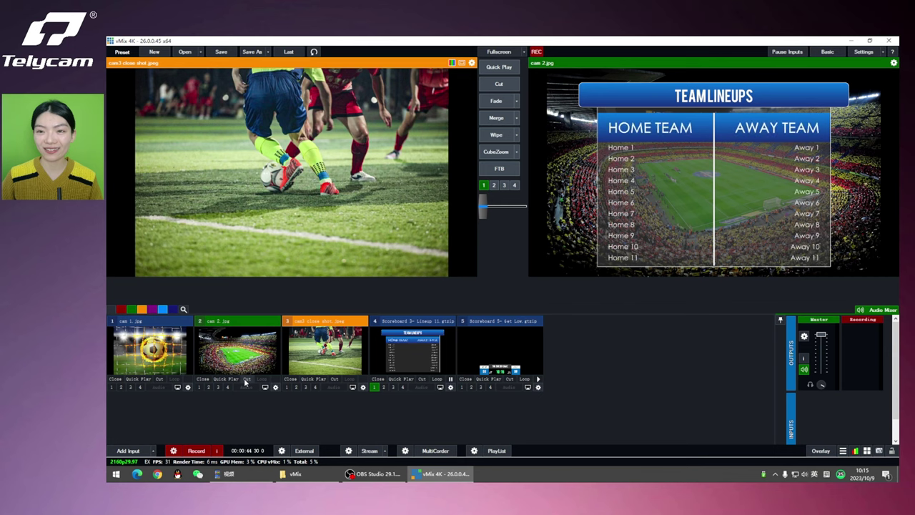
left_click(159, 379)
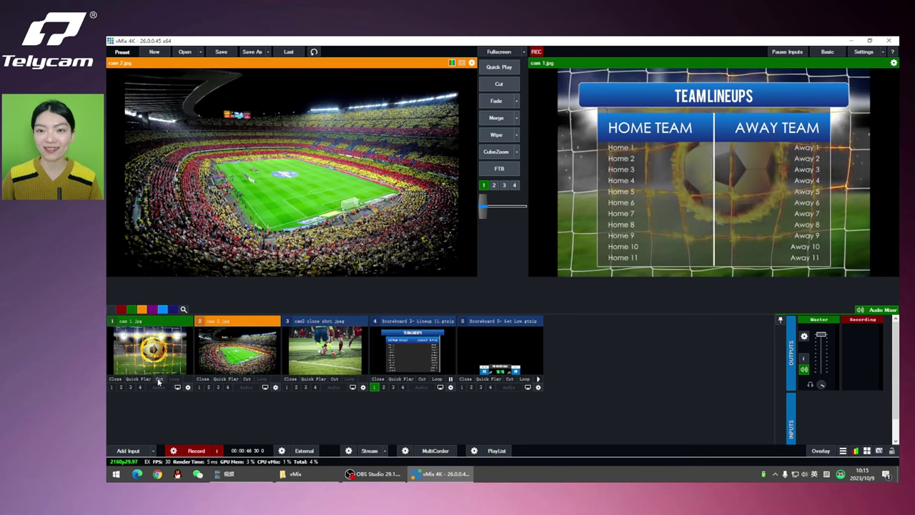